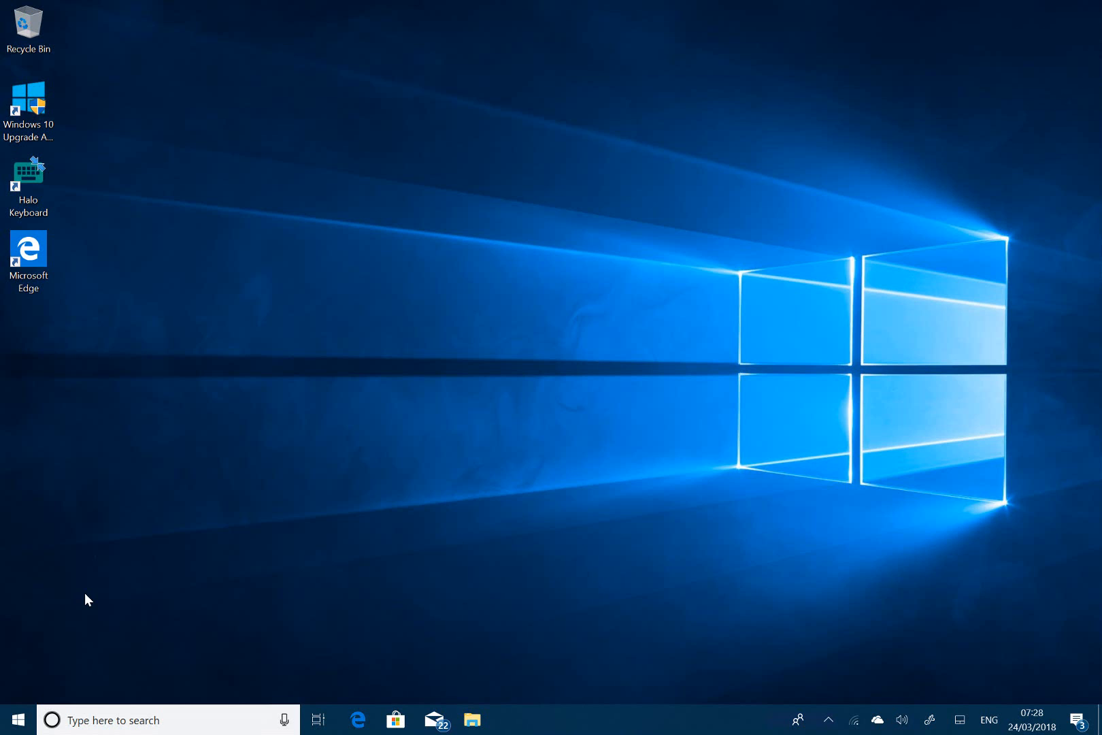
View the Start app list and Edge's build 17128 tips page, then minimize Edge to show the desktop
click(14, 724)
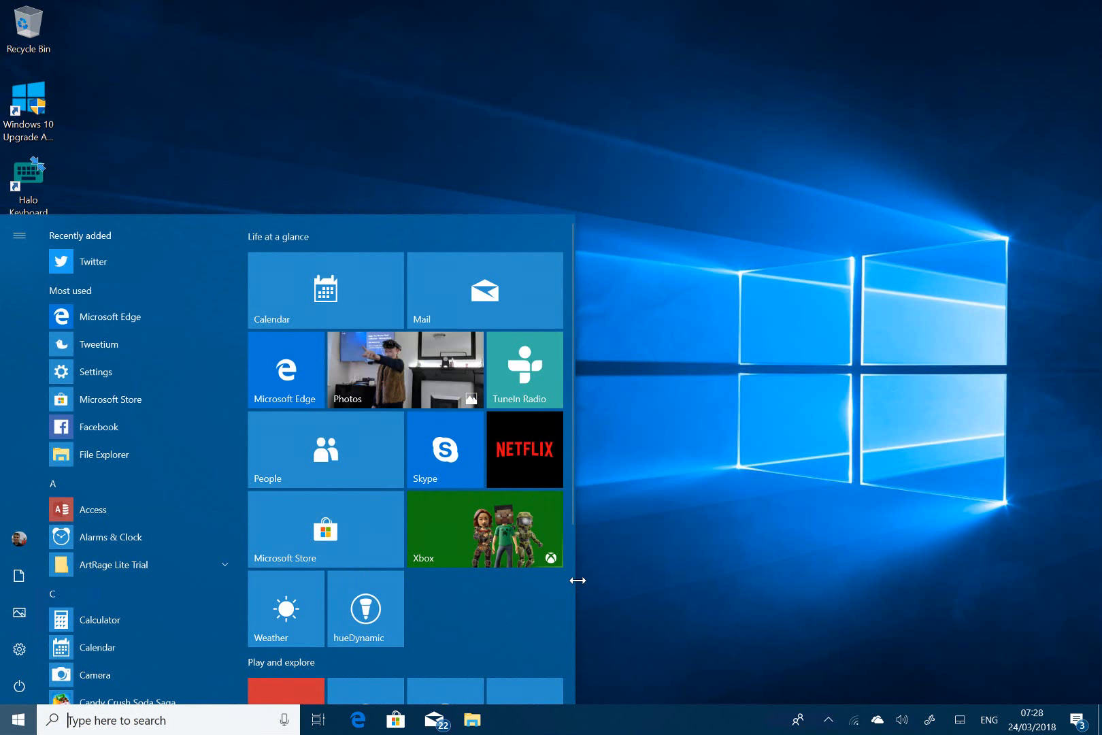
click(648, 572)
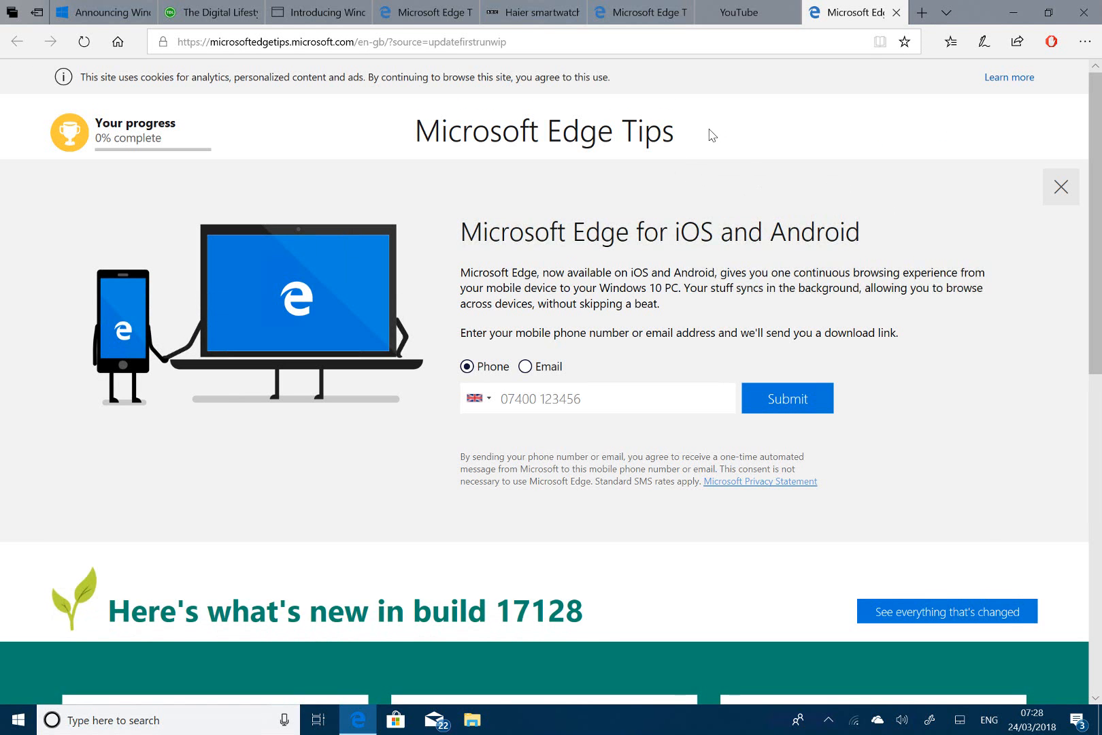
click(1009, 12)
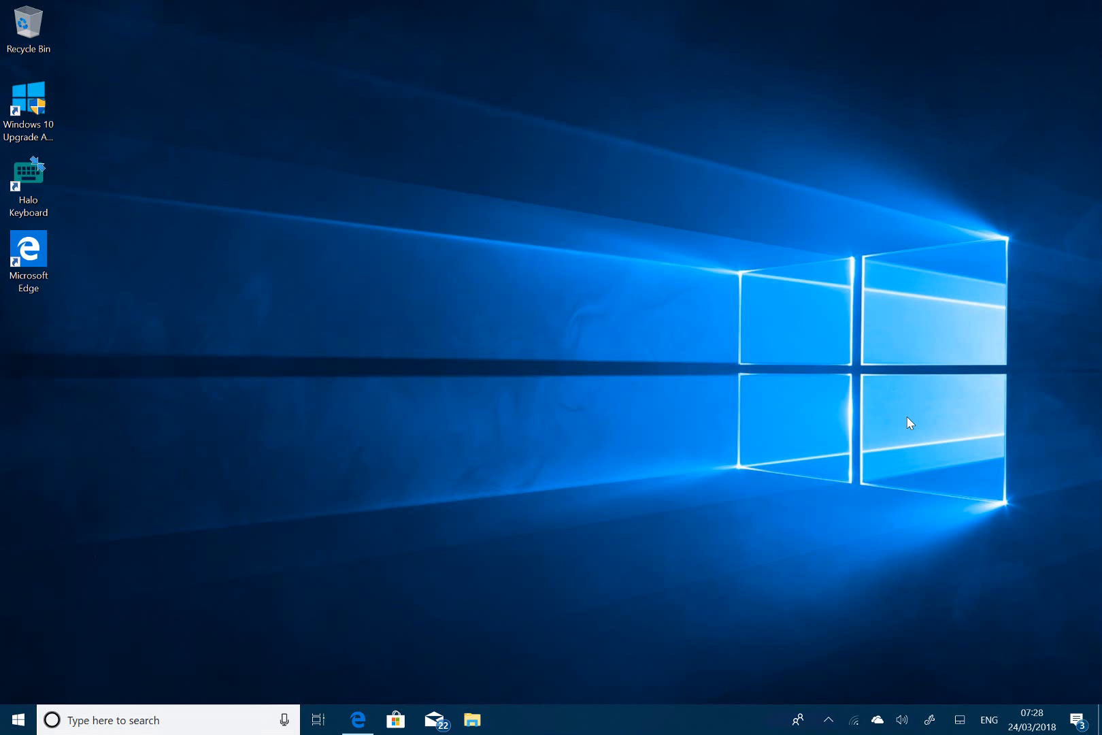